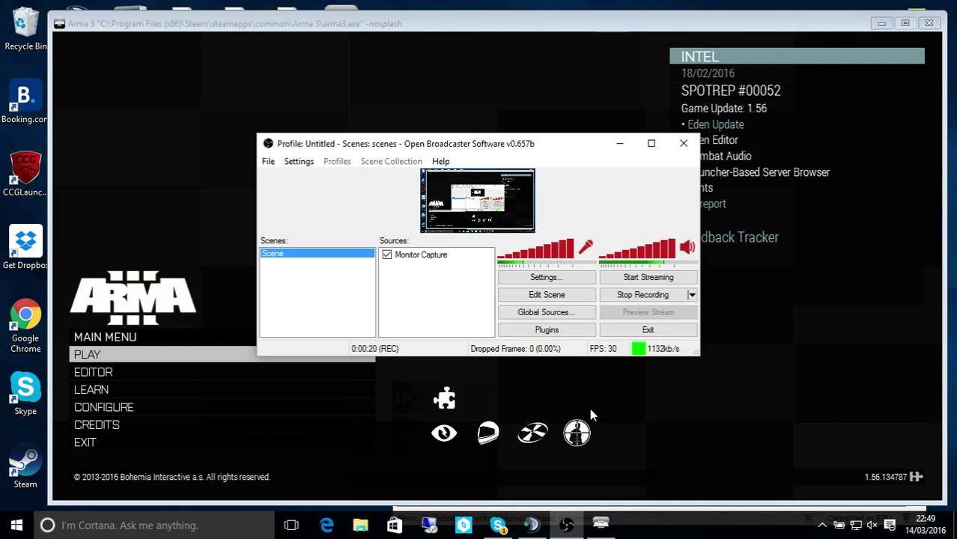
Dismiss the Arma 3 error message and connect to the remote computer 66.85.14.93 through Remote Desktop Connection
left_click(631, 394)
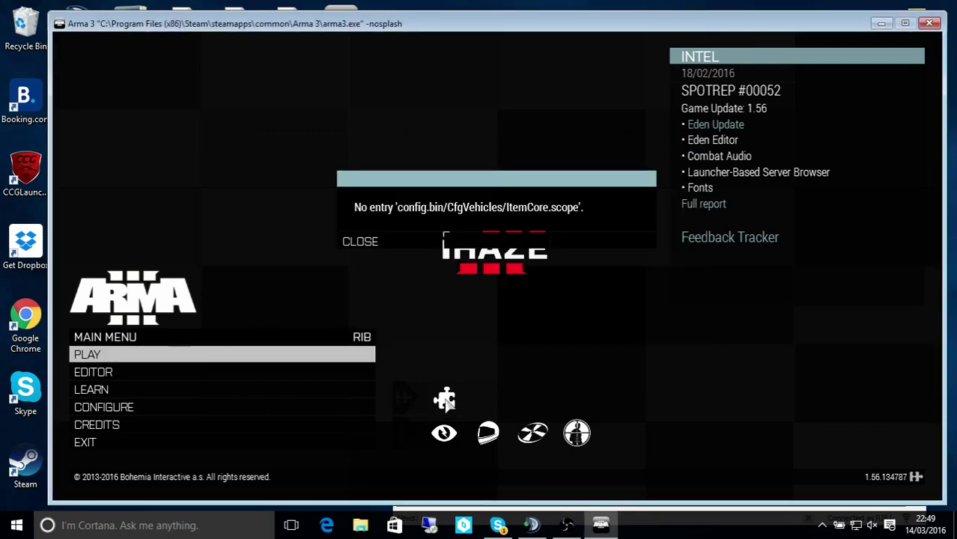
left_click(376, 241)
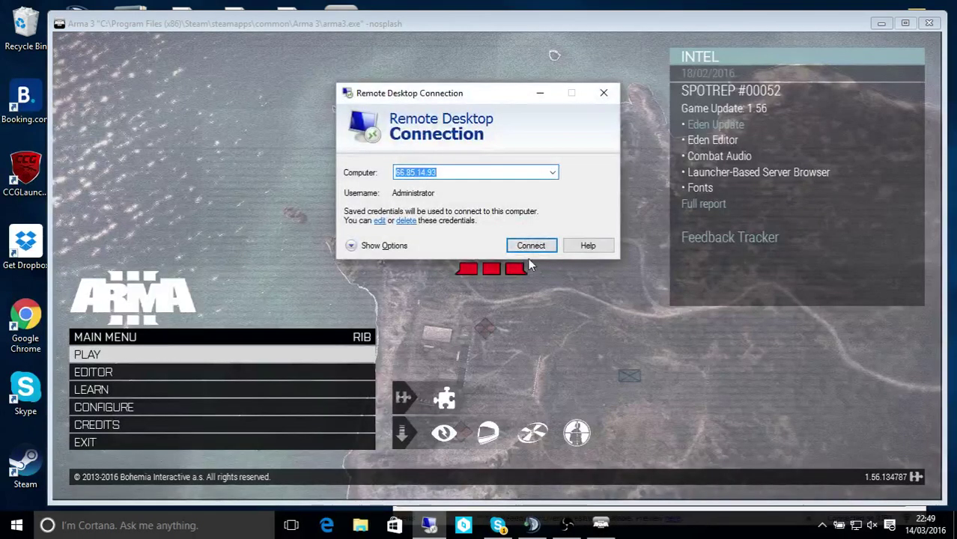
left_click(530, 246)
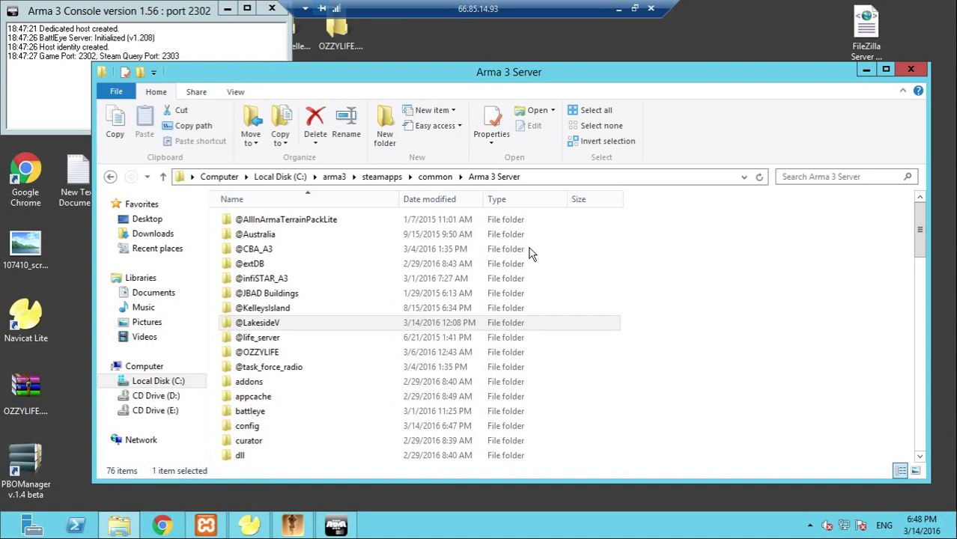
left_click(603, 320)
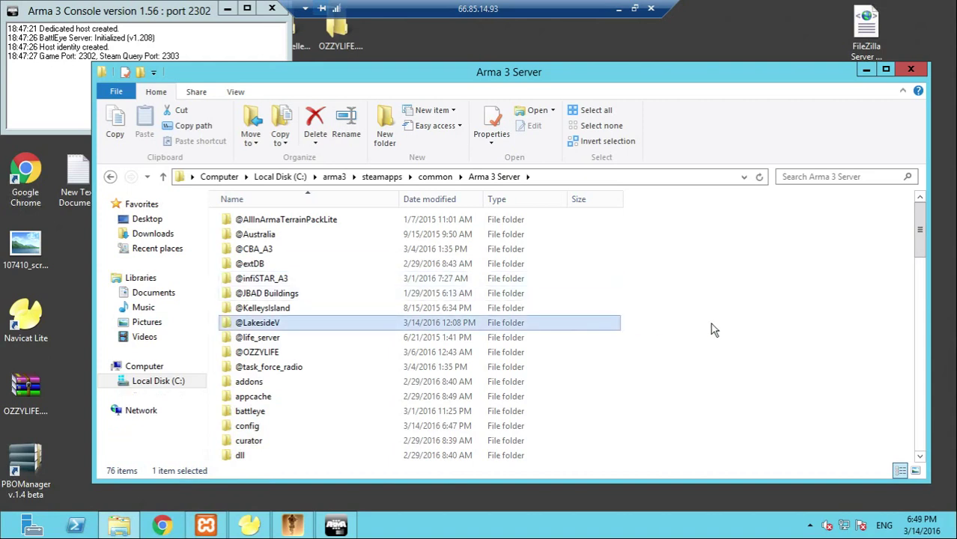
left_click(552, 336)
left_click(263, 325)
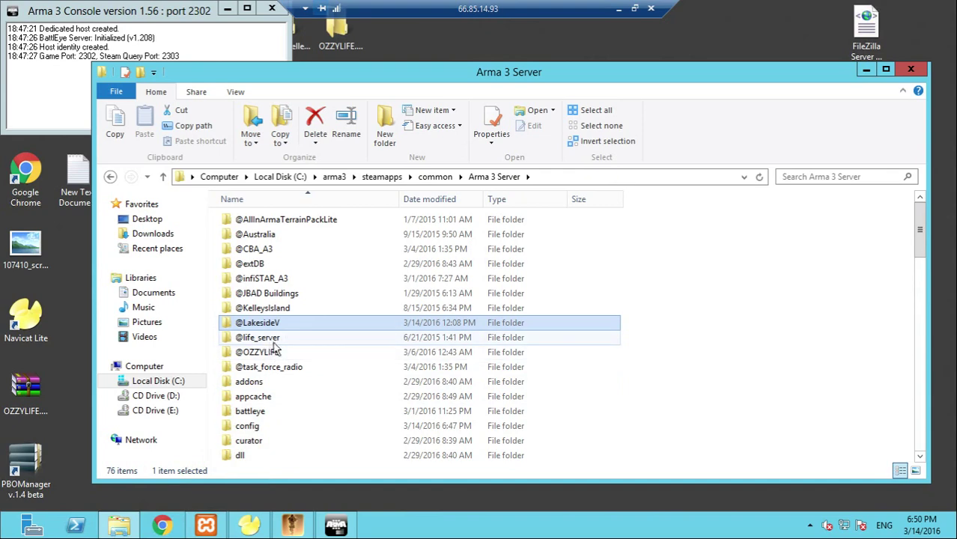
mouse_move(293, 326)
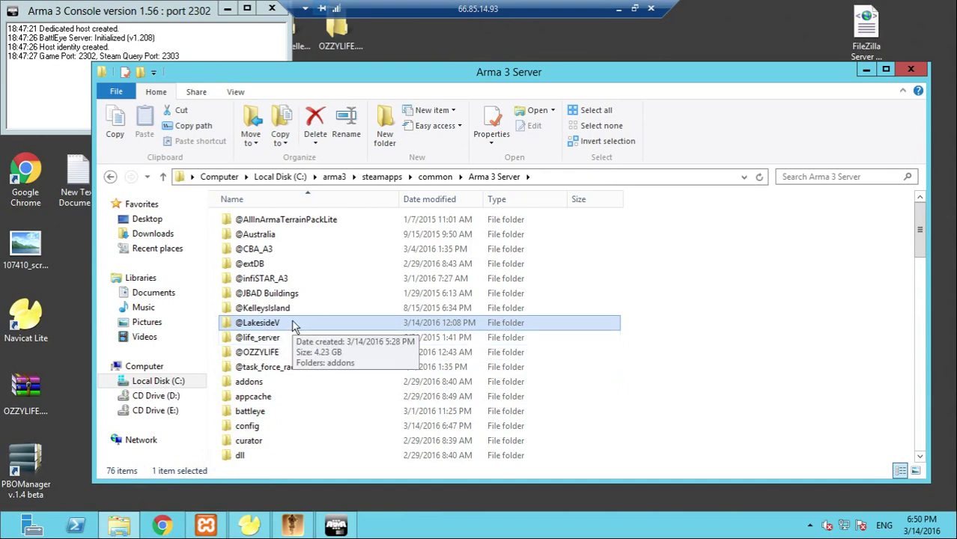
Open the mpmissions folder of the Arma 3 Server and bring the server console to the front
scroll(679, 334, "down", 4)
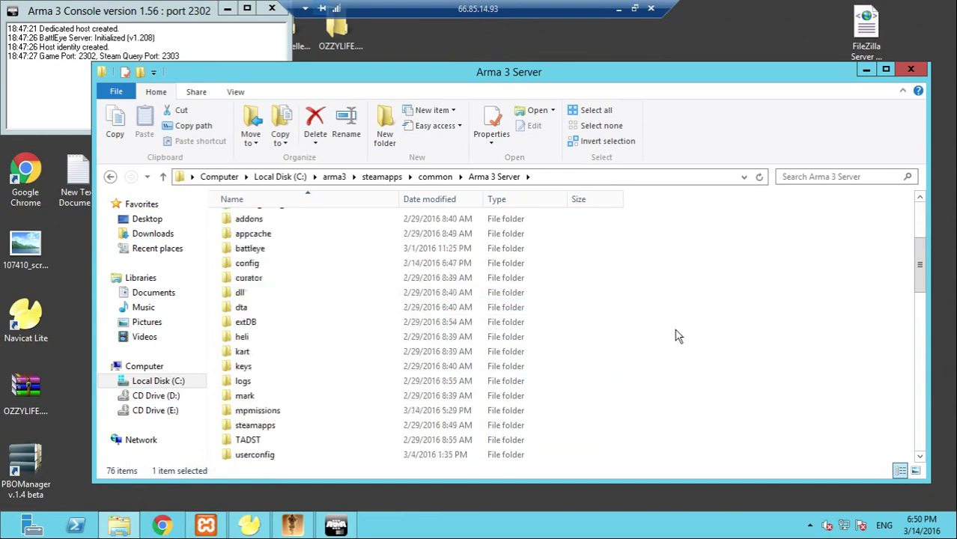
scroll(575, 323, "up", 2)
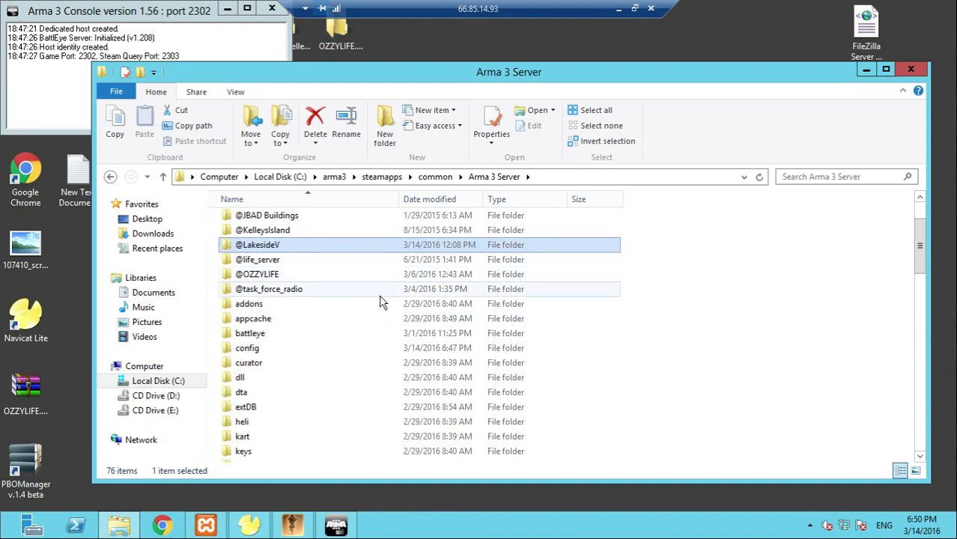
scroll(314, 332, "down", 2)
double_click(262, 411)
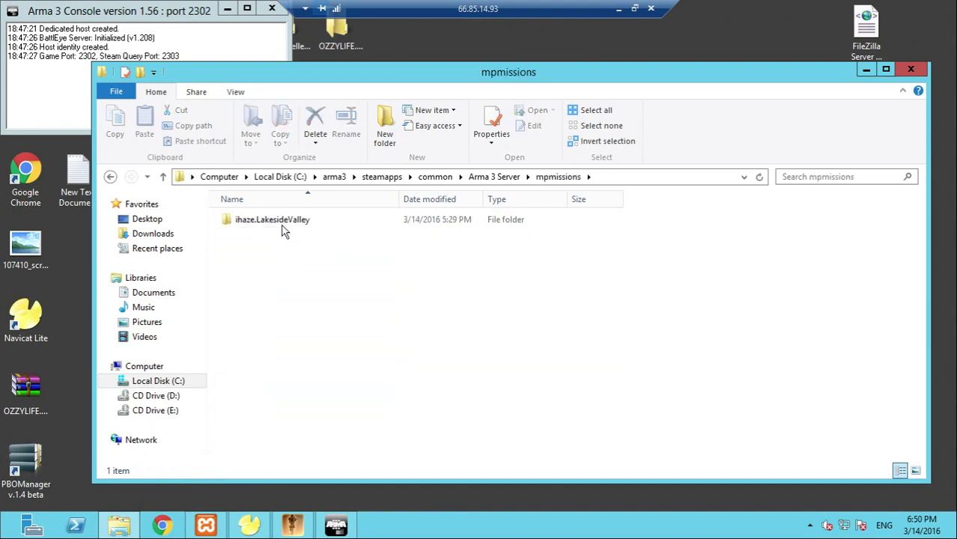
left_click(189, 21)
left_click(541, 41)
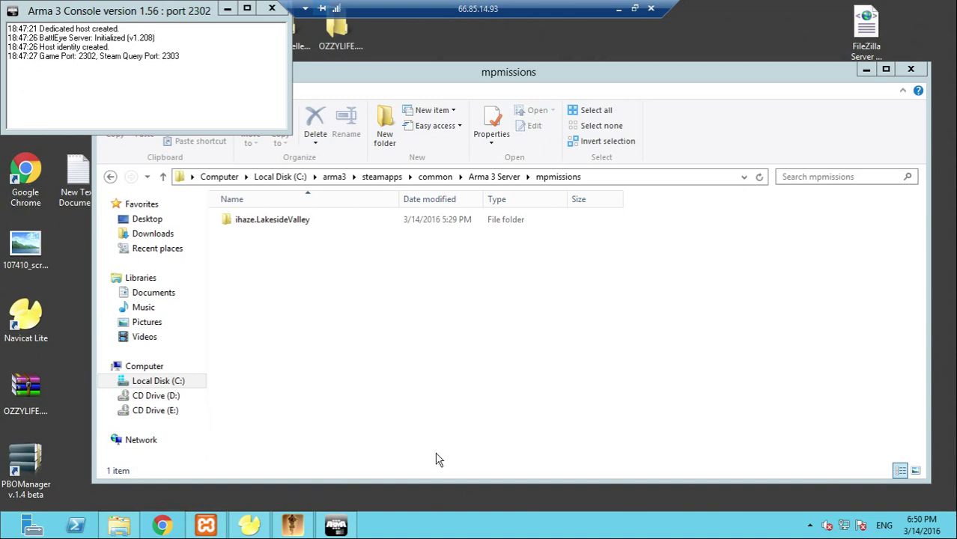
Check the Navicat Lite, XAMPP Control Panel and TADST windows on the remote server, minimizing each one
left_click(249, 525)
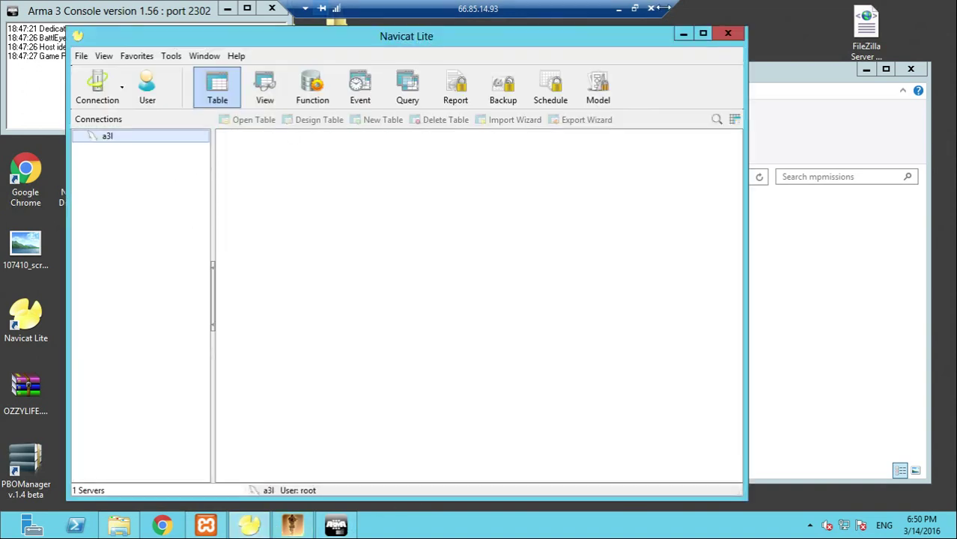
left_click(681, 34)
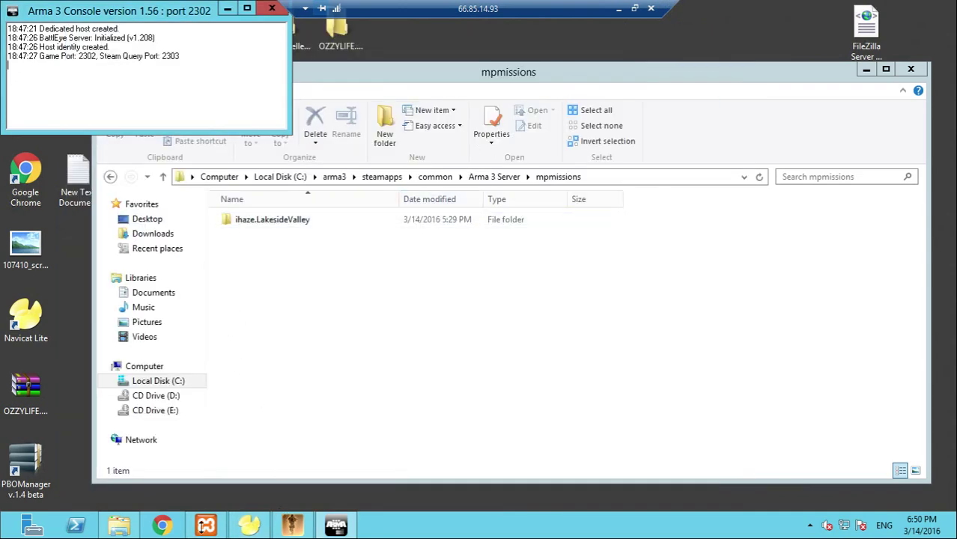
left_click(202, 528)
left_click(292, 525)
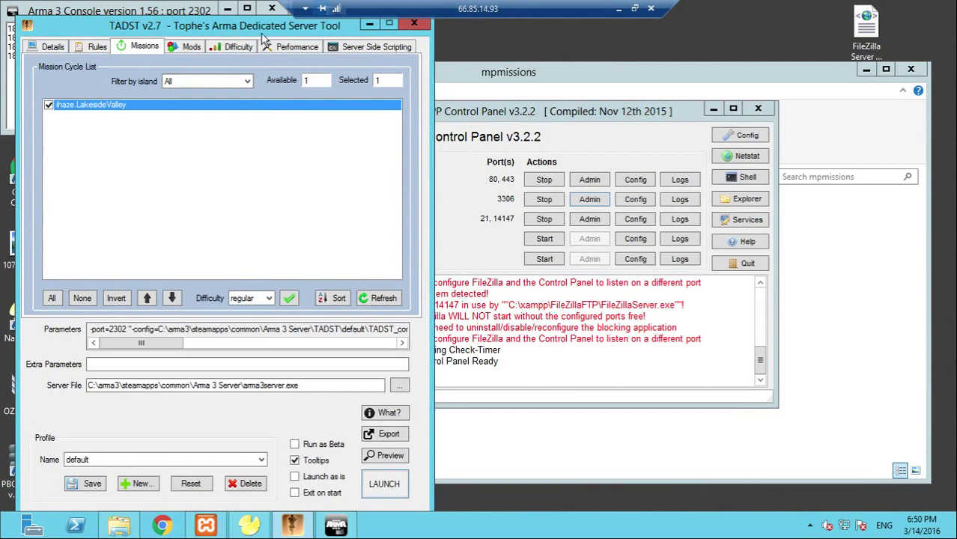
left_click(368, 27)
left_click(713, 110)
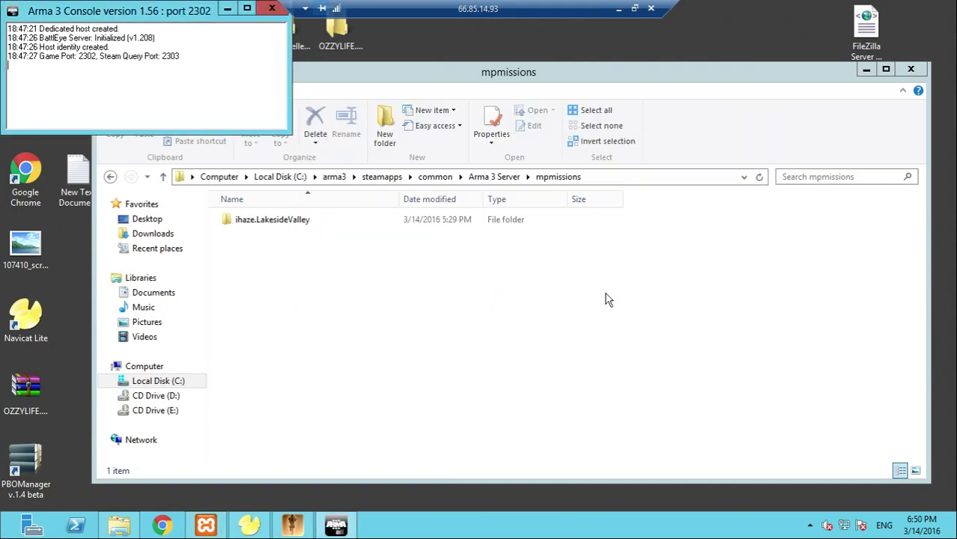
Return to the local Arma 3 game, view the recently played servers and try to host a new session
left_click(618, 9)
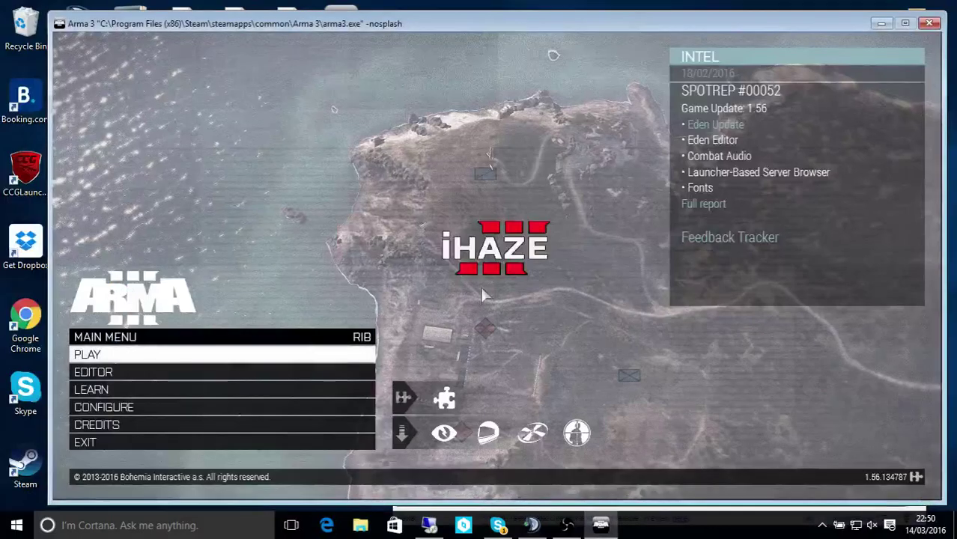
left_click(303, 372)
left_click(133, 474)
left_click(158, 354)
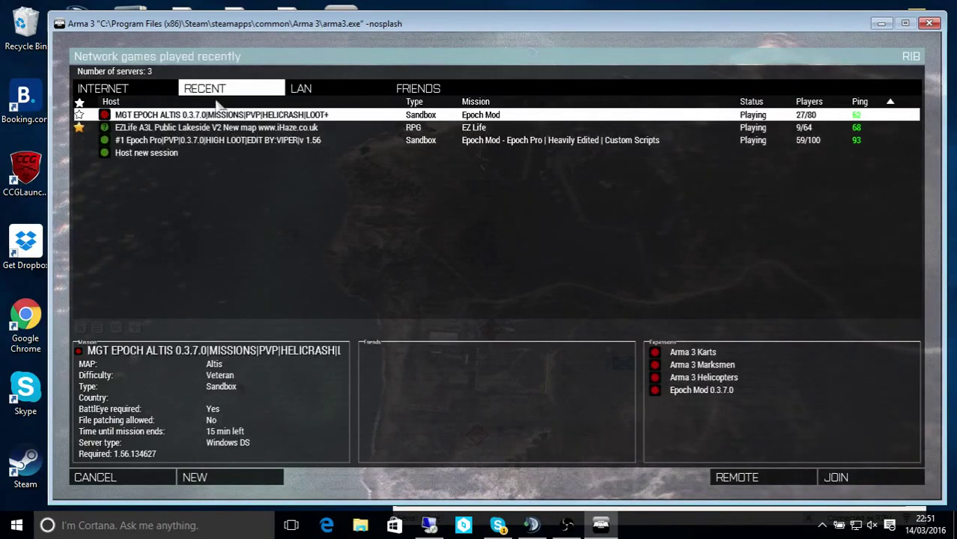
double_click(146, 153)
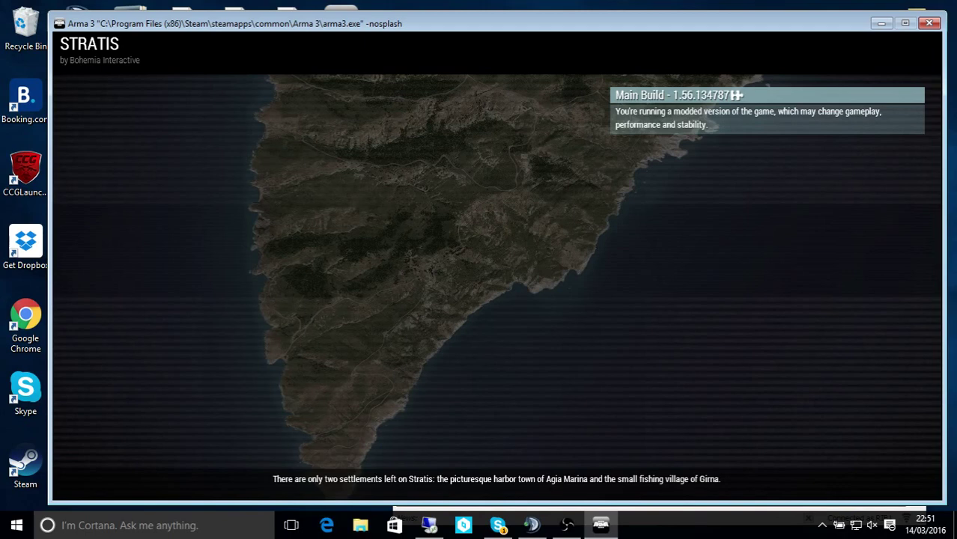
Switch to Open Broadcaster Software, mute the microphone while Arma 3 restarts, and unmute it
left_click(566, 527)
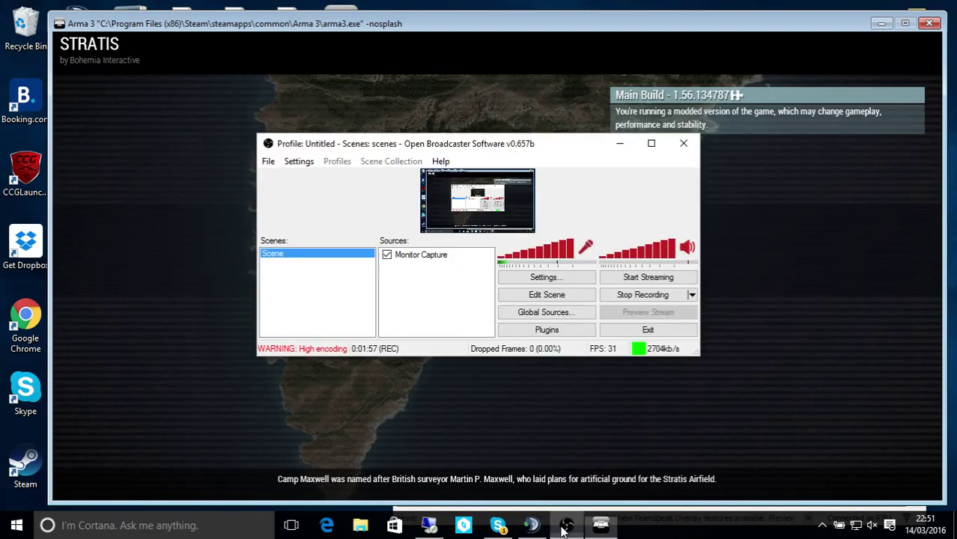
left_click(587, 249)
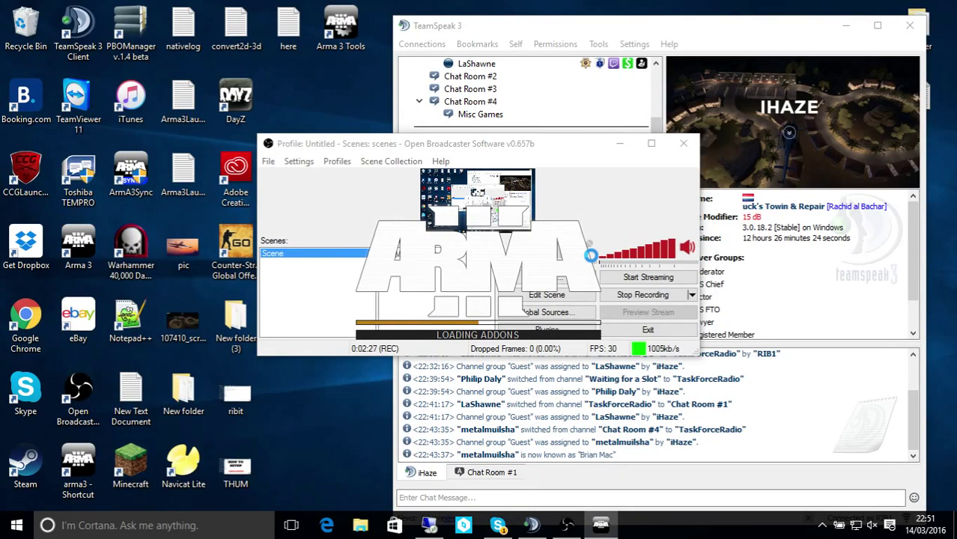
left_click(589, 172)
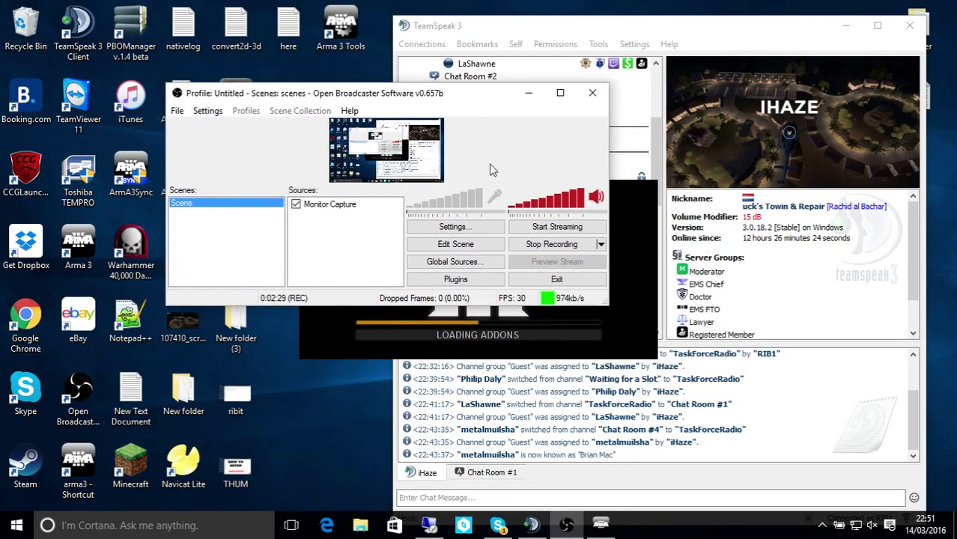
left_click(493, 201)
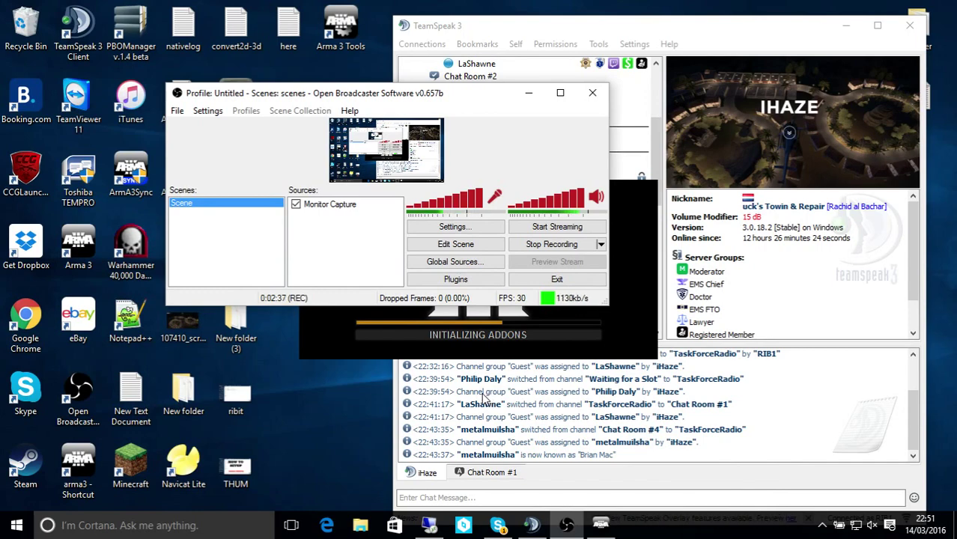
left_click(806, 401)
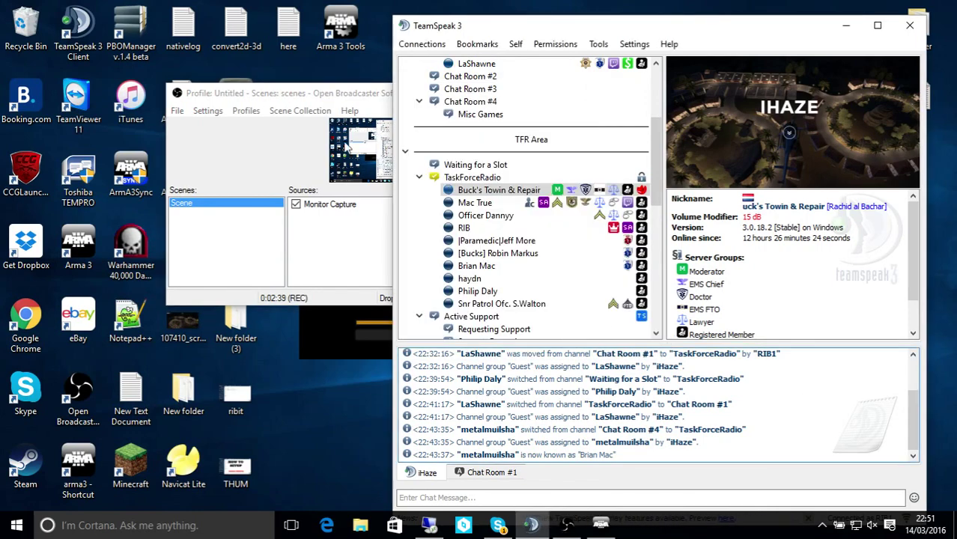
left_click(327, 95)
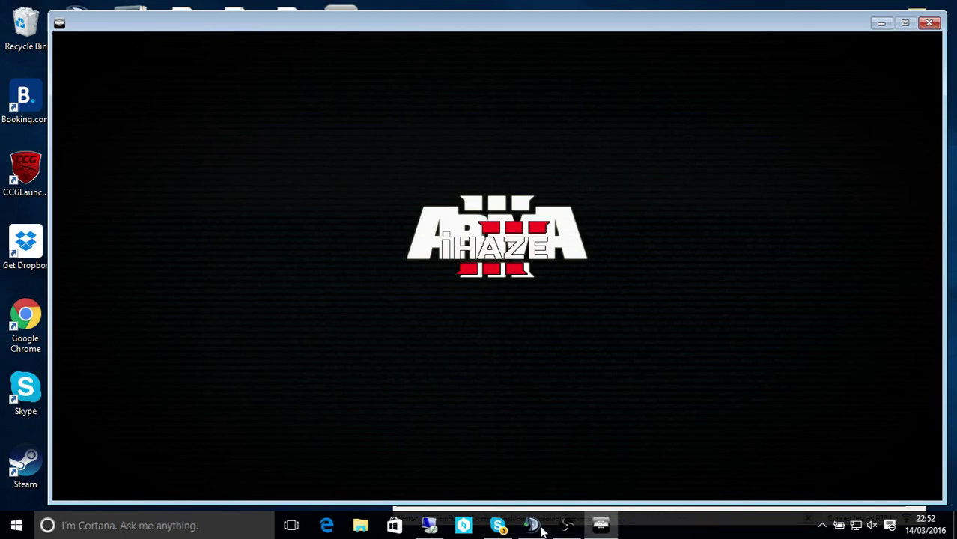
Dismiss the error message while connecting and join the Lakeside Valley mission in the Civ 62 role
left_click(564, 527)
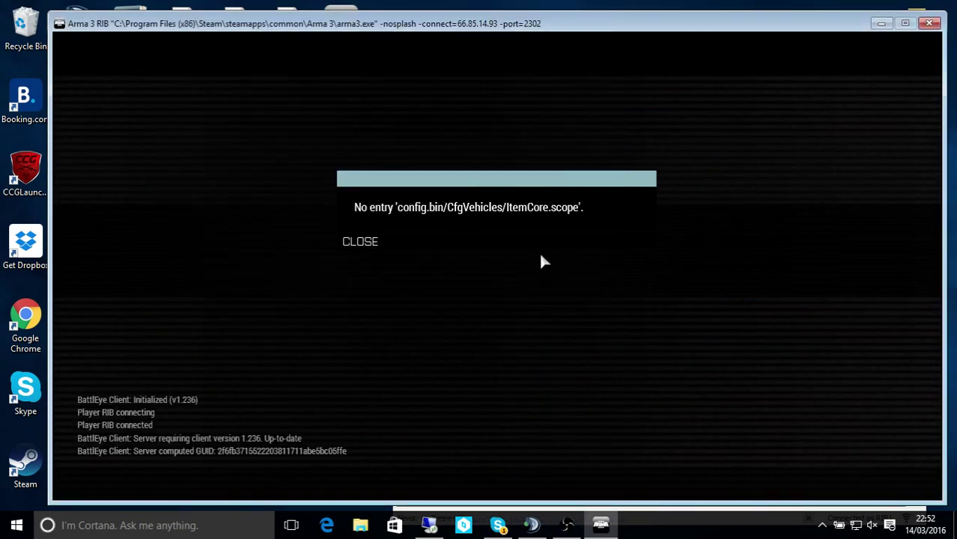
left_click(366, 243)
left_click(360, 247)
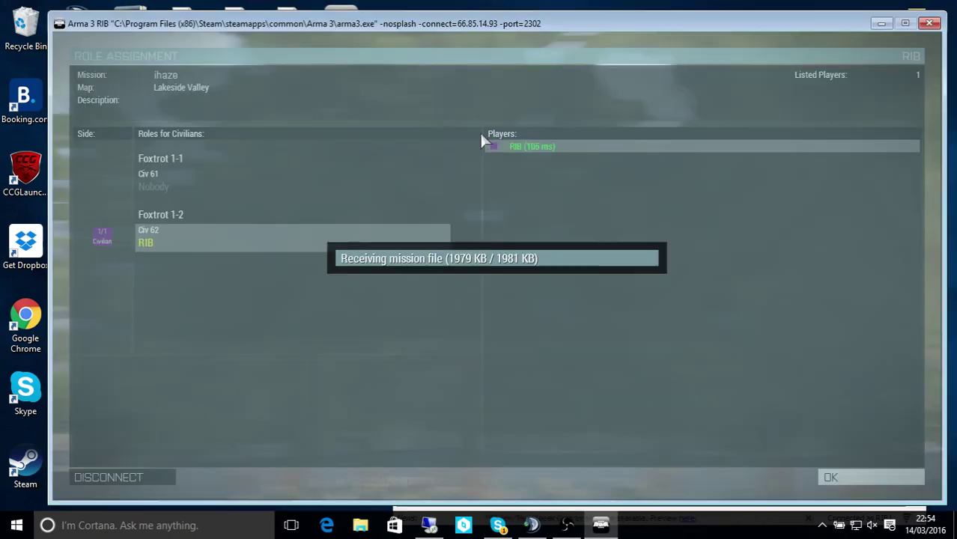
left_click(422, 247)
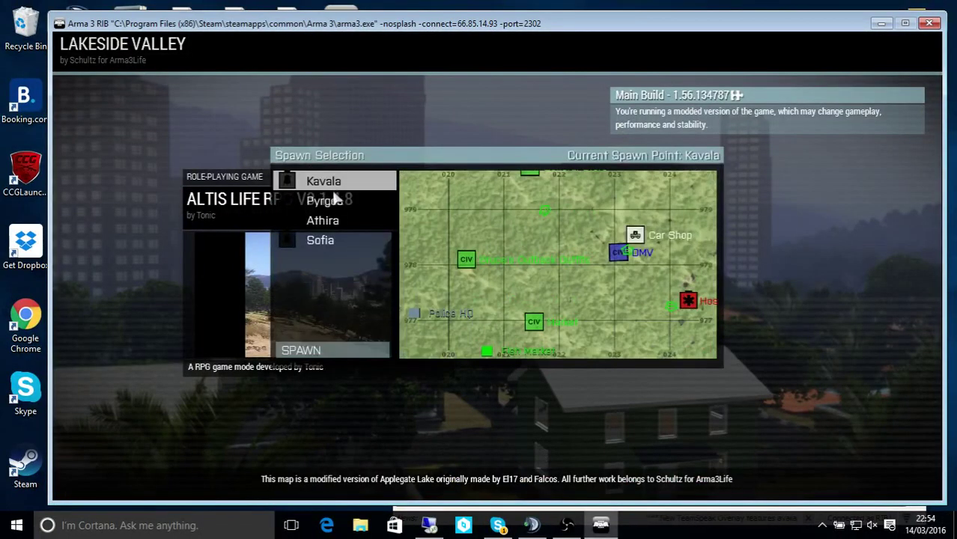
Spawn the character at Kavala and continue past the server's welcome message into the game
left_click(351, 348)
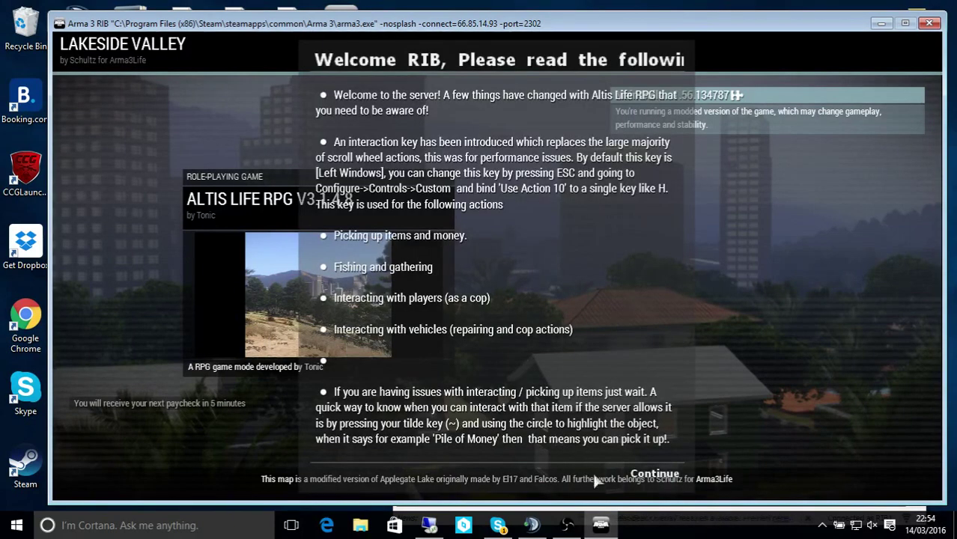
left_click(644, 475)
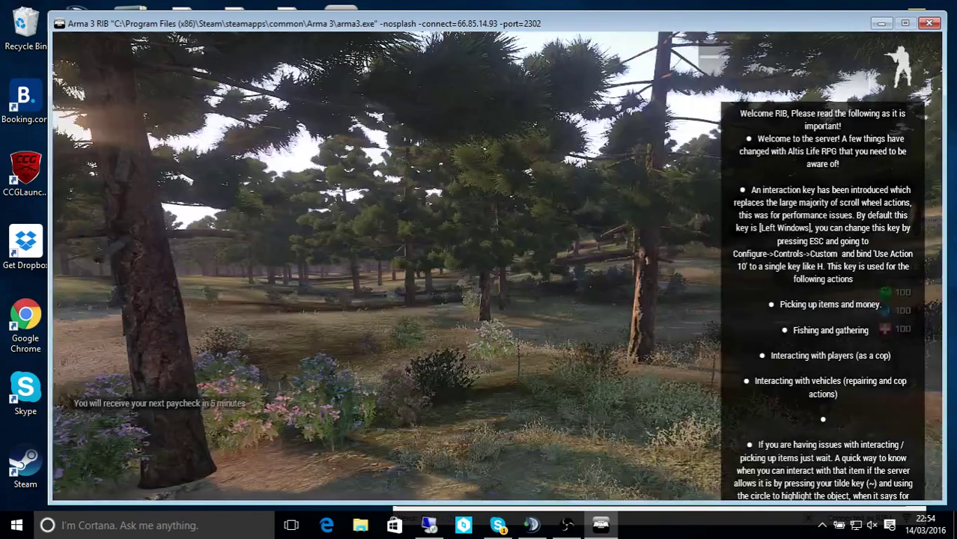
key("w")
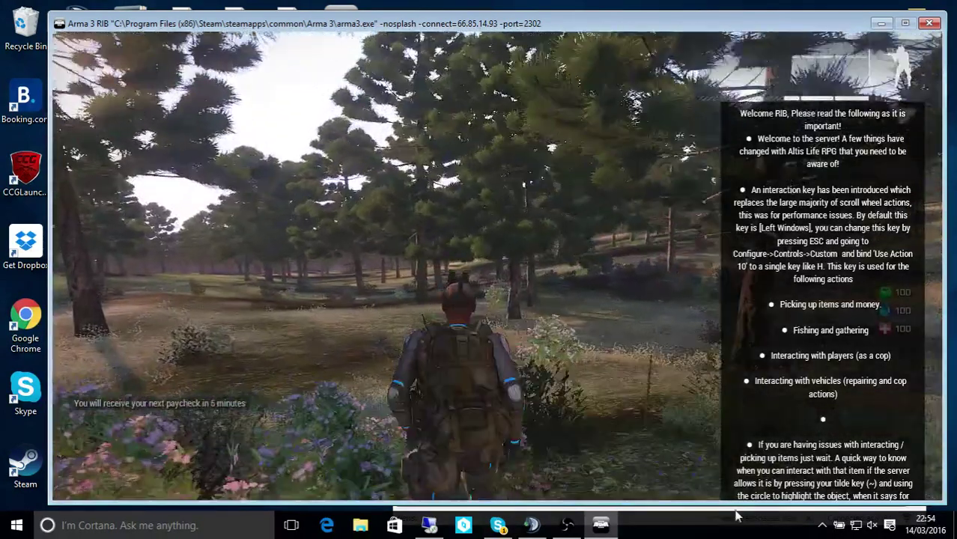
Open the player menu to review the money and licenses, and close it
key("y")
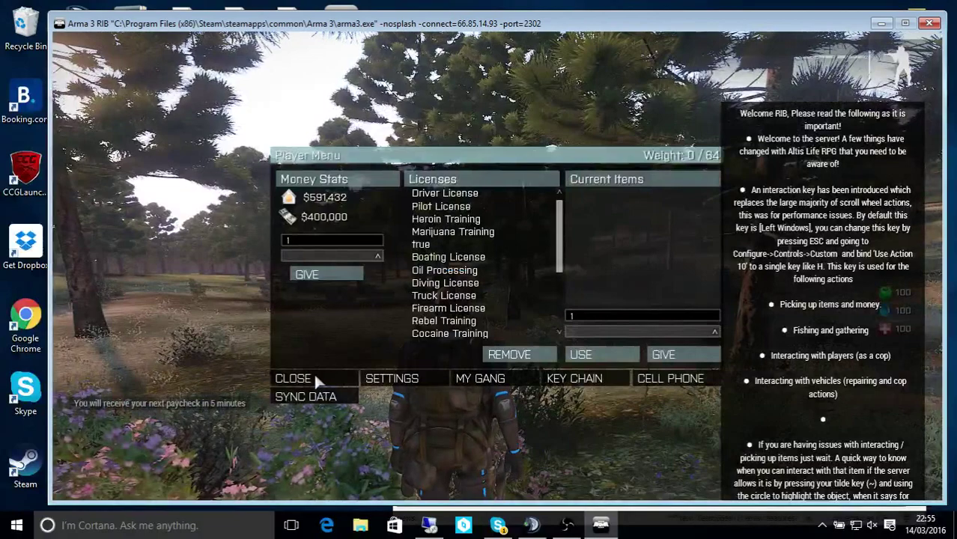
left_click(292, 378)
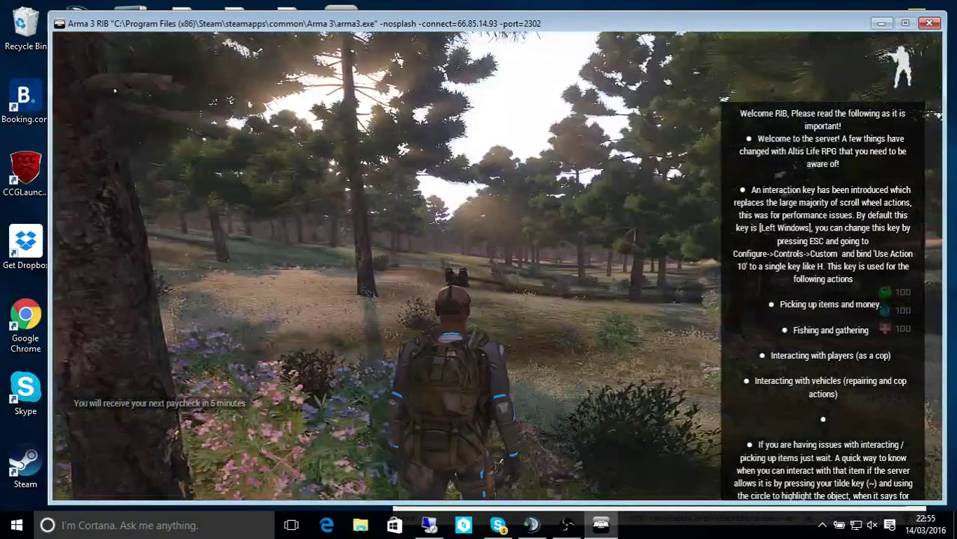
Open the in-game map and examine the Lakeside Valley markers and the Lakeside town area at several zoom levels
key("m")
scroll(385, 277, "down", 5)
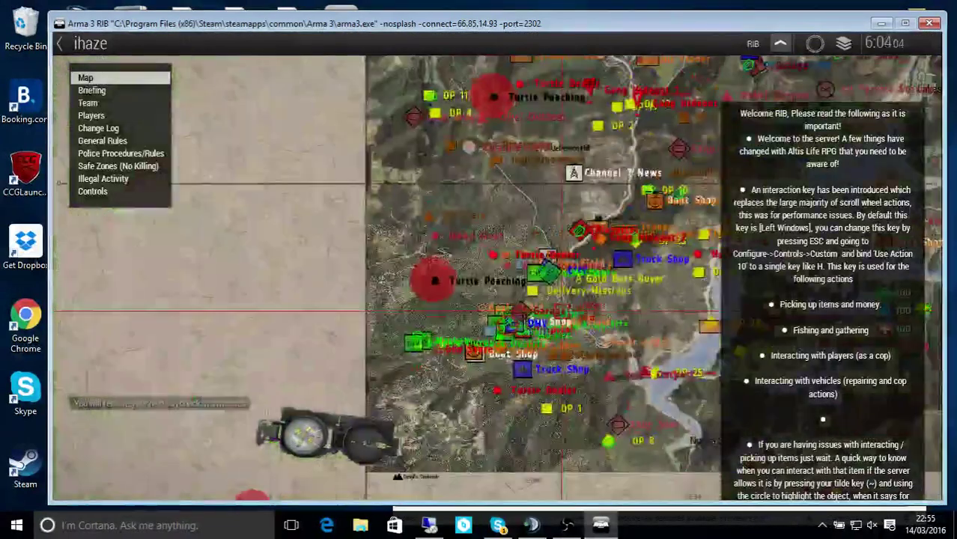
scroll(413, 221, "down", 2)
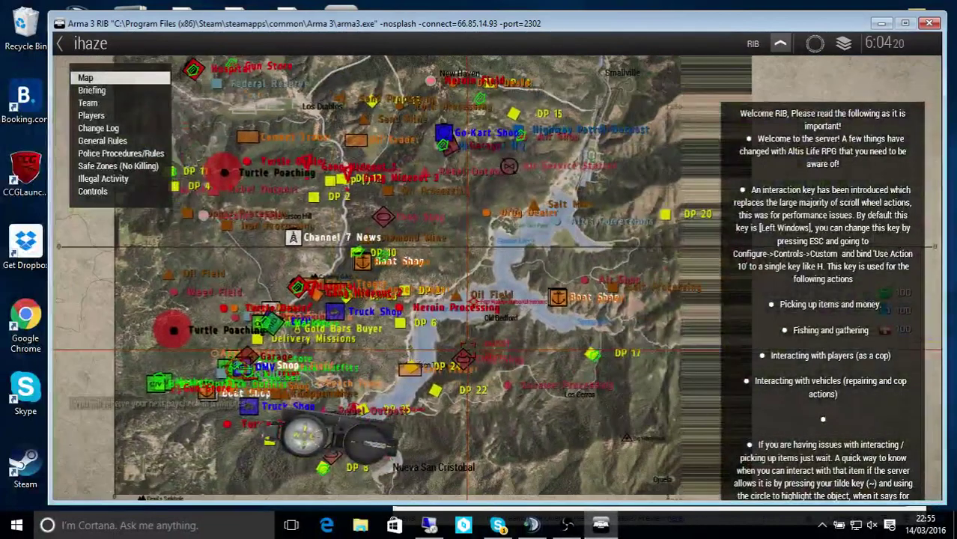
left_click_drag(468, 245, 499, 320)
scroll(474, 281, "up", 1)
scroll(499, 320, "up", 1)
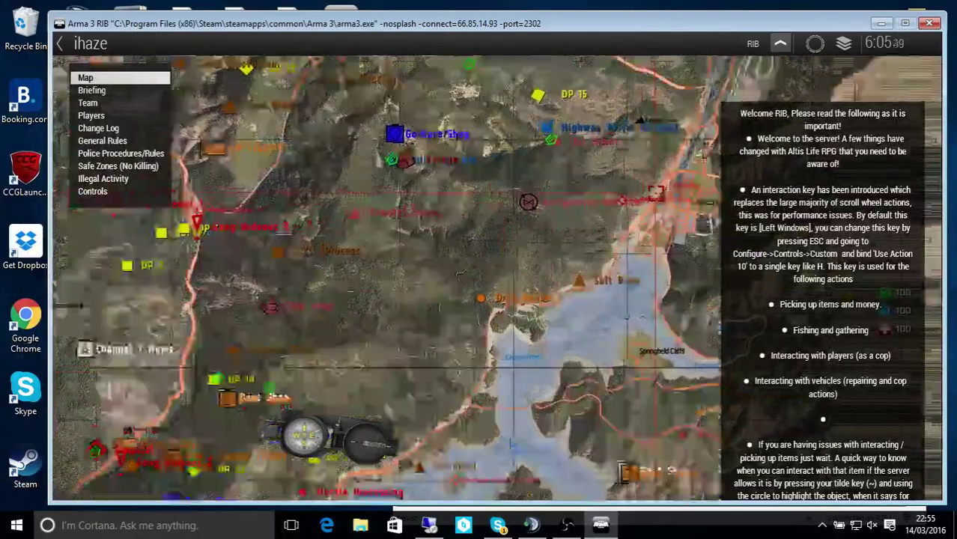
scroll(640, 101, "up", 2)
scroll(384, 225, "up", 2)
scroll(384, 225, "down", 3)
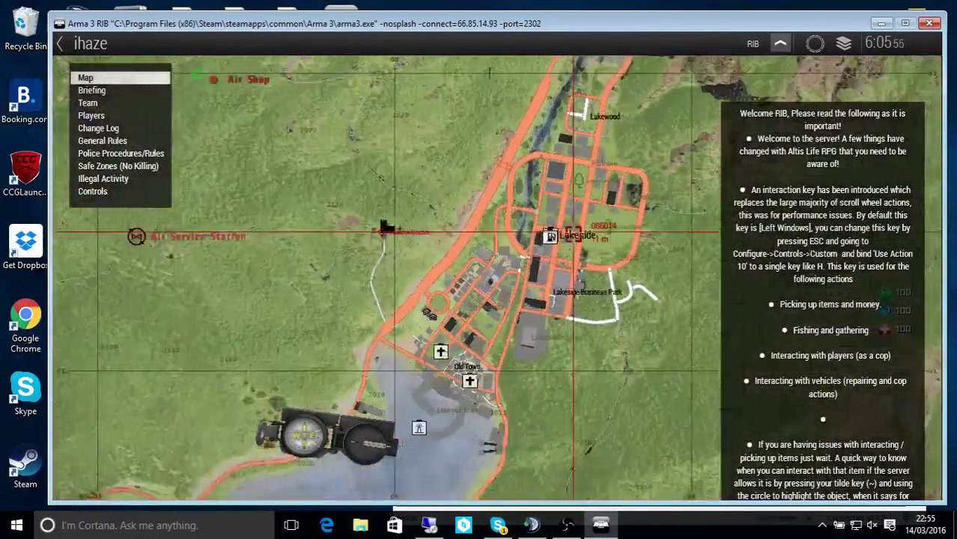
scroll(562, 235, "down", 3)
scroll(562, 237, "up", 3)
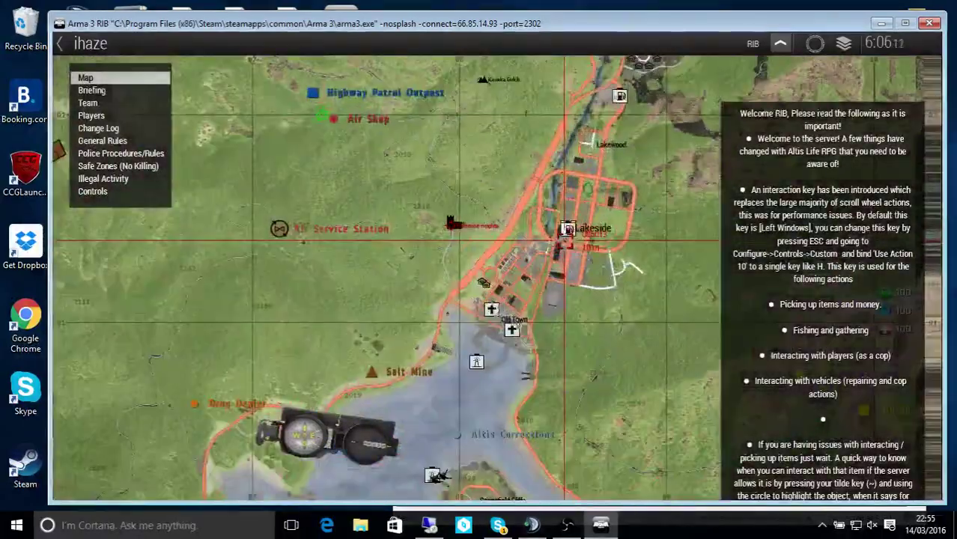
scroll(563, 239, "down", 3)
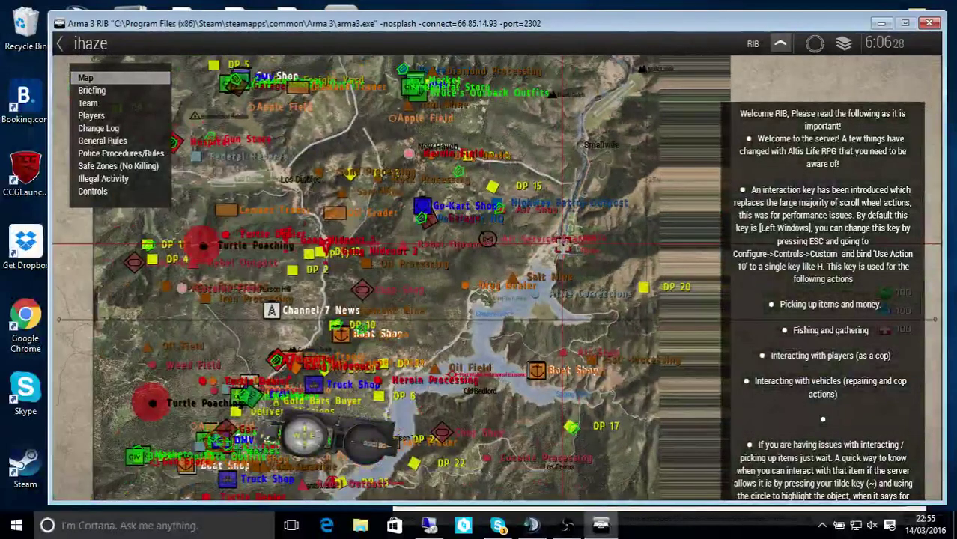